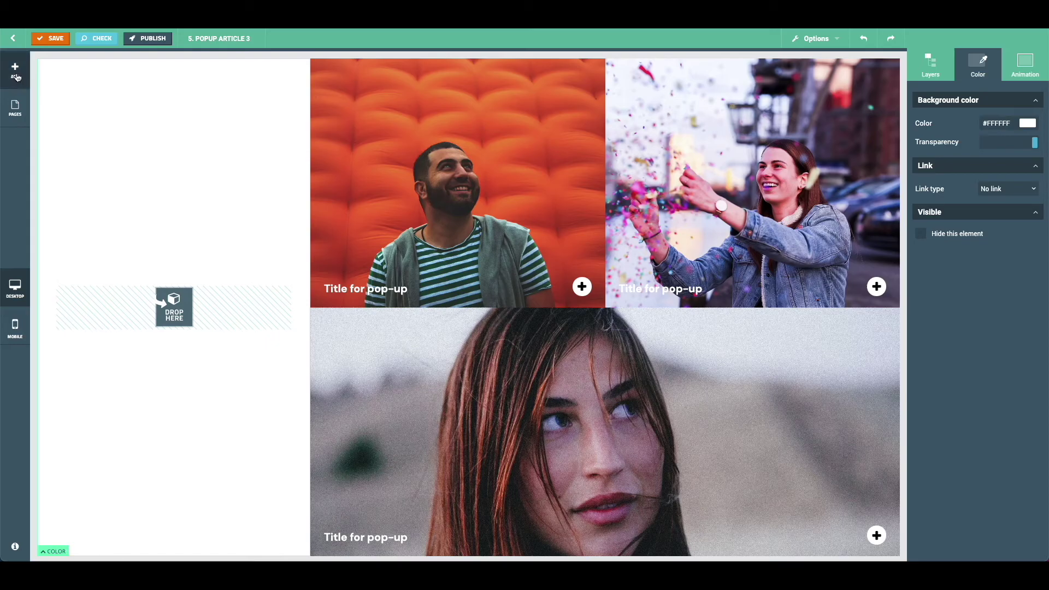
# Add a "2 BG images" content block from the Images category to the empty white column
pyautogui.click(15, 71)
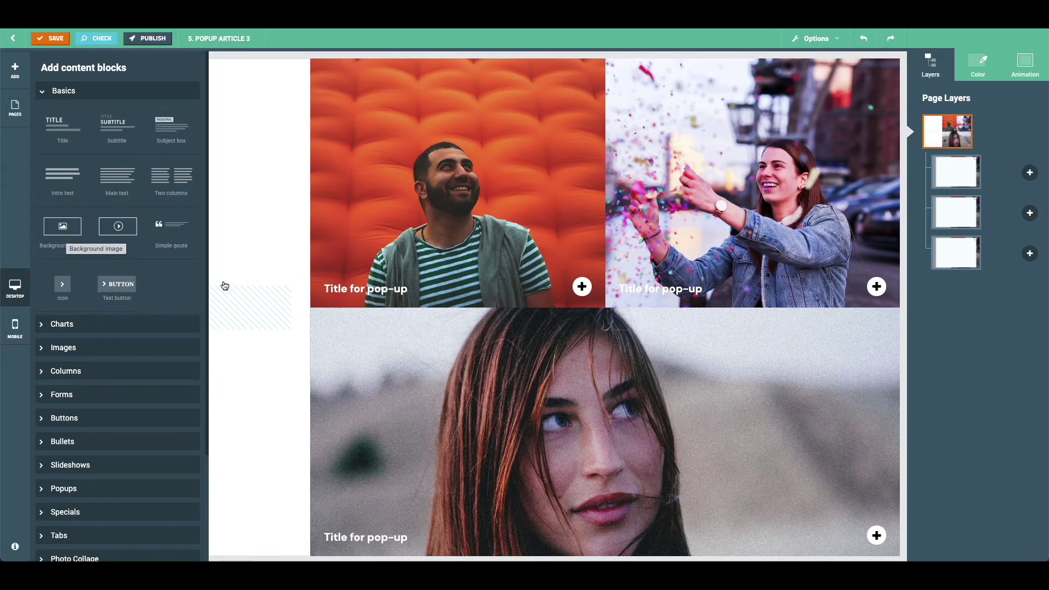
pyautogui.scroll(-1, 50, 344)
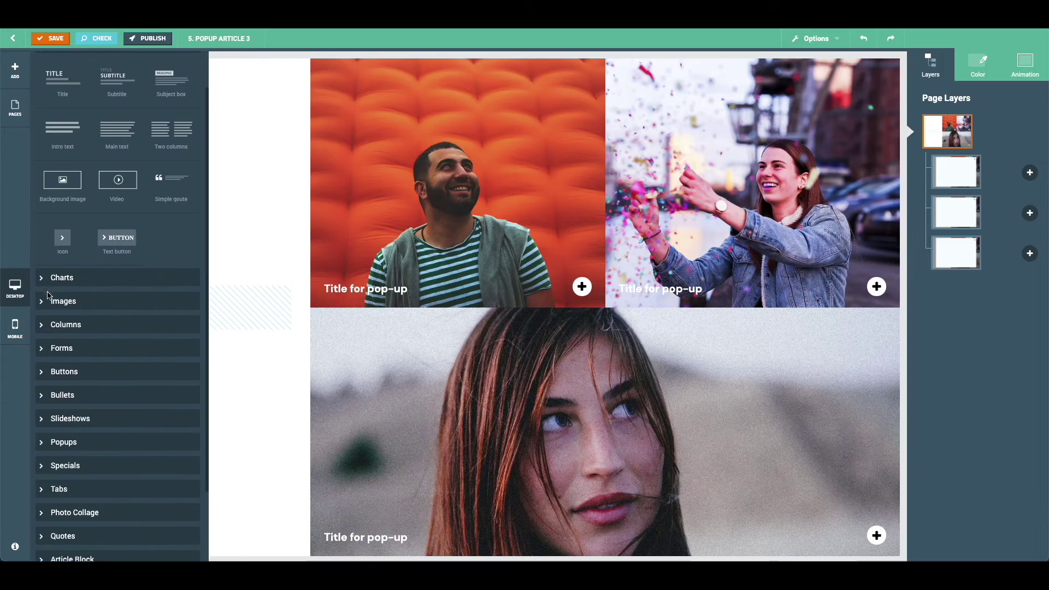
pyautogui.click(46, 303)
pyautogui.scroll(-2, 137, 314)
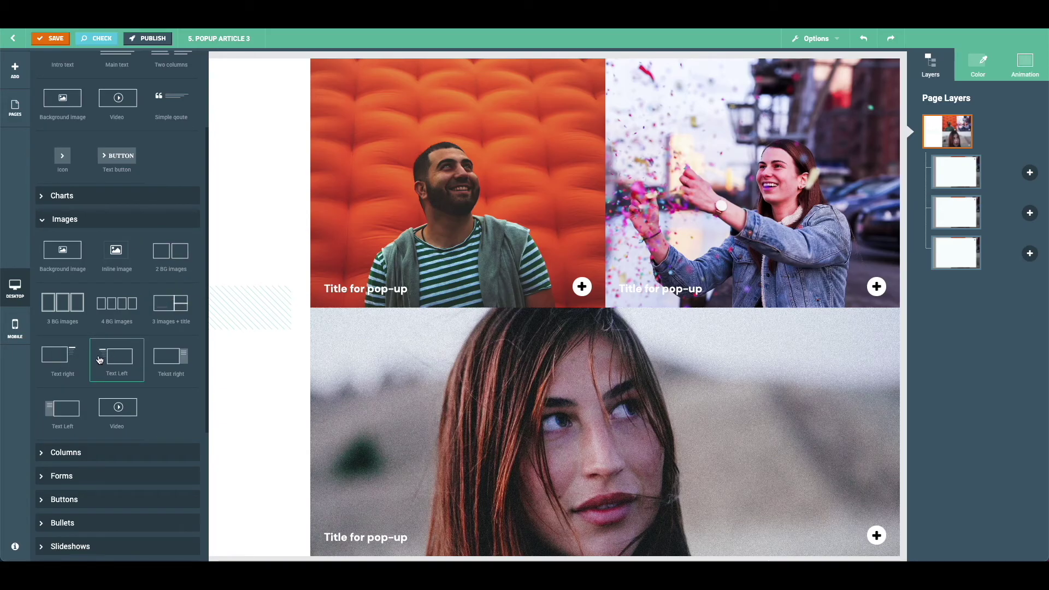
pyautogui.scroll(1, 101, 360)
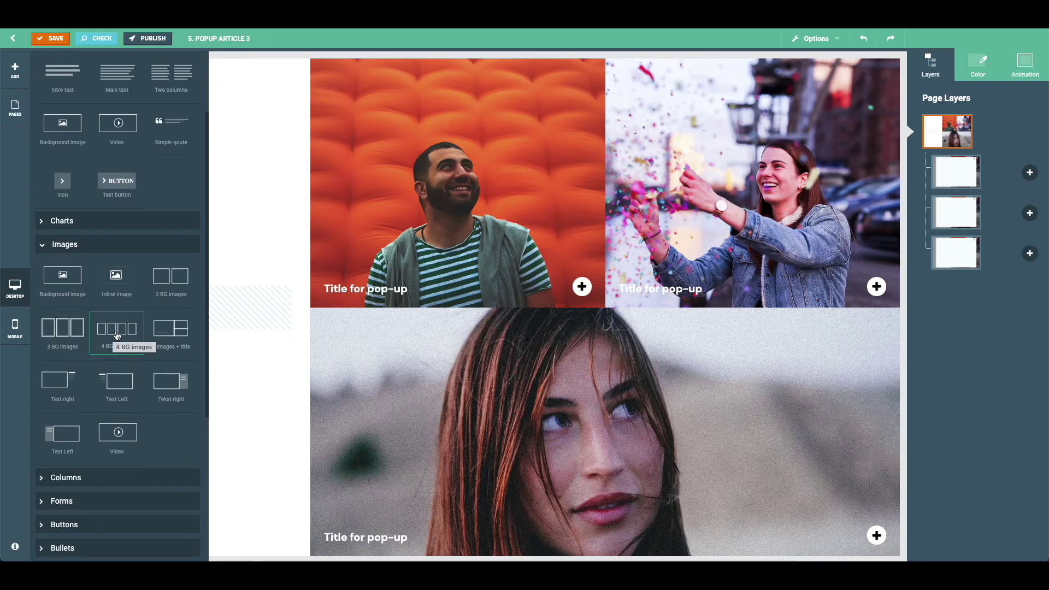
pyautogui.scroll(1, 117, 336)
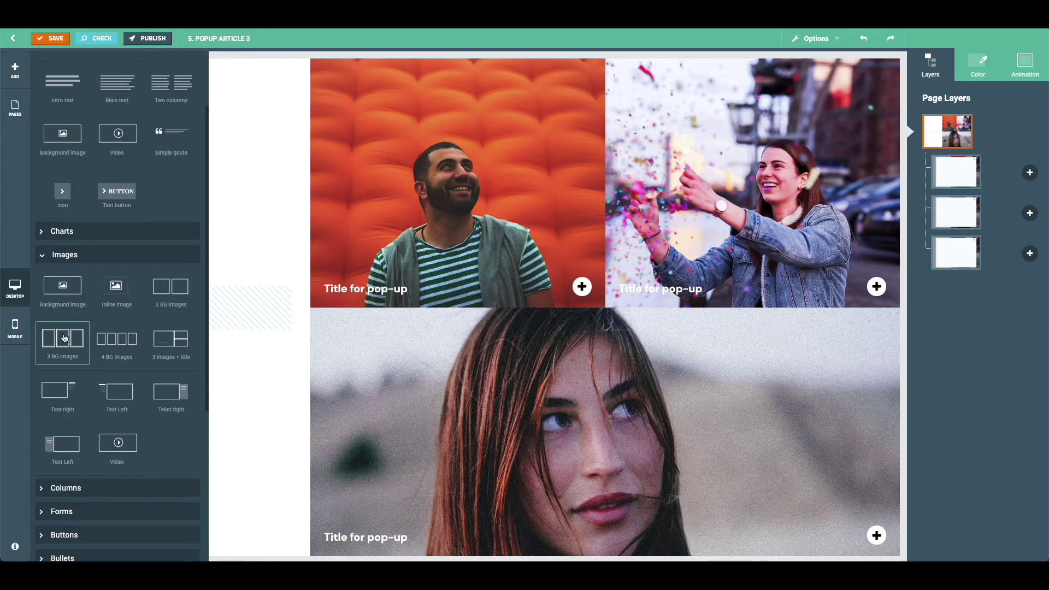
pyautogui.scroll(1, 63, 336)
pyautogui.scroll(1, 65, 337)
pyautogui.scroll(-1, 68, 342)
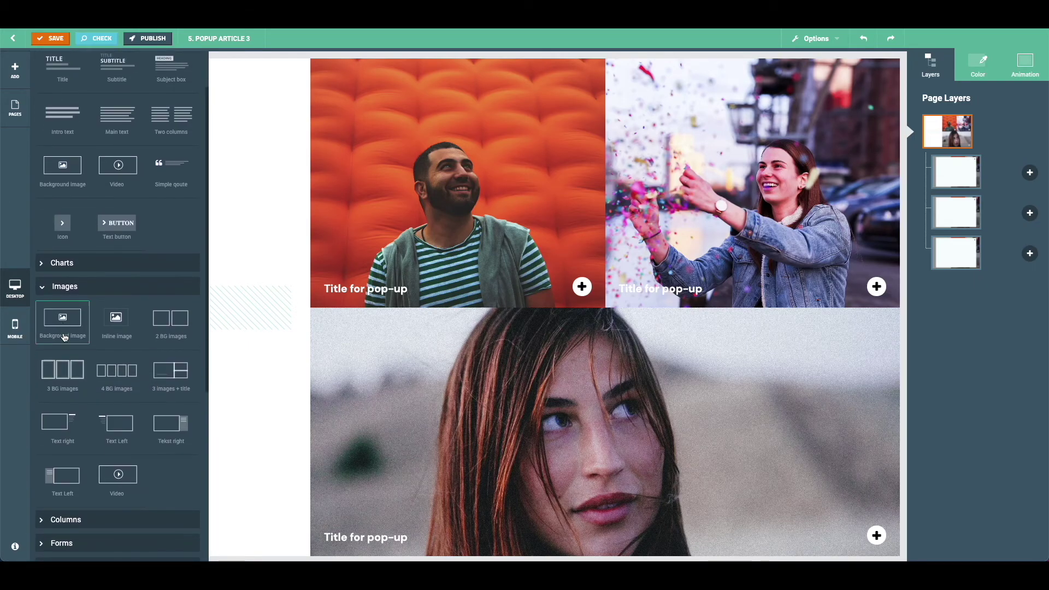
pyautogui.scroll(2, 70, 345)
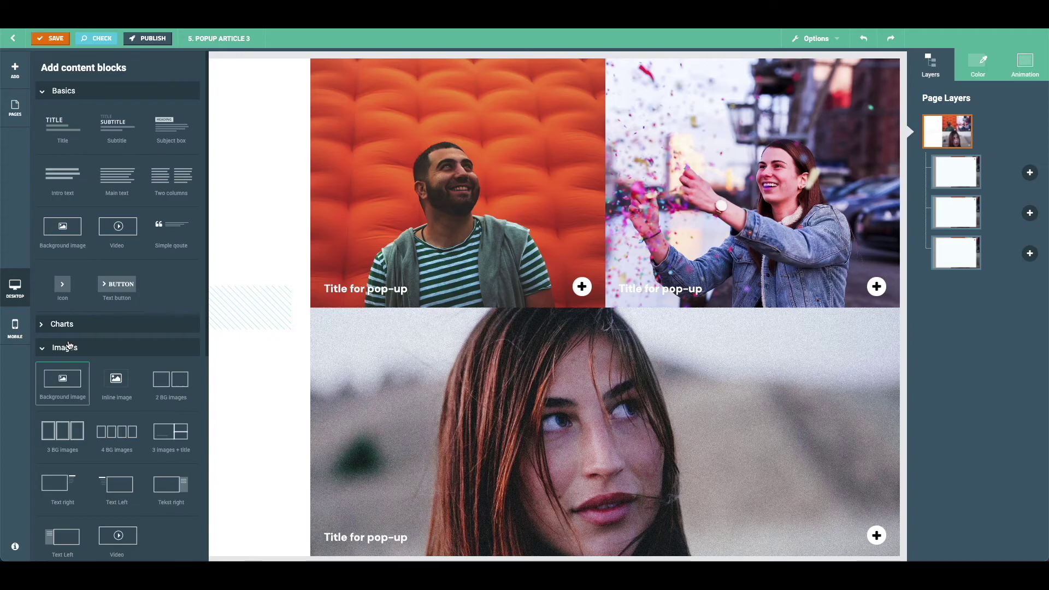
pyautogui.scroll(-2, 164, 331)
pyautogui.moveTo(169, 330); pyautogui.dragTo(214, 316)
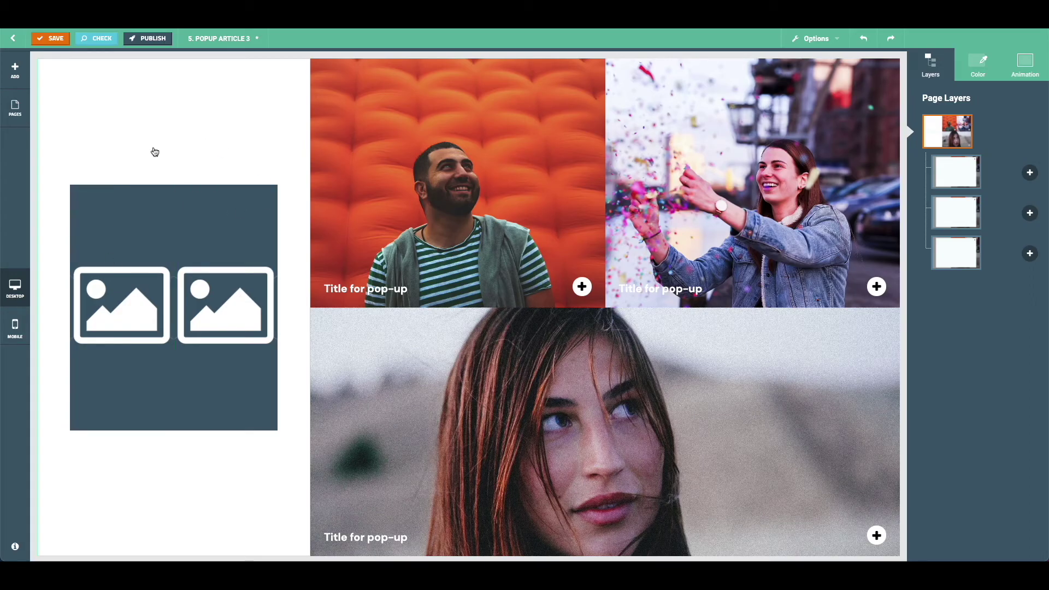
# Open the My images library for the first image placeholder in the new block
pyautogui.click(119, 248)
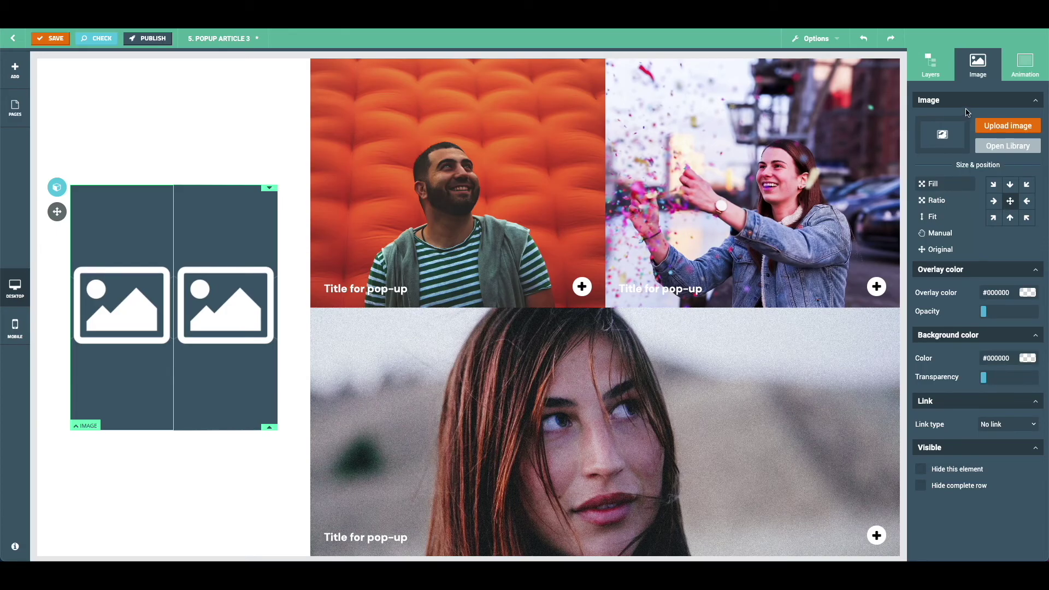
pyautogui.click(1009, 126)
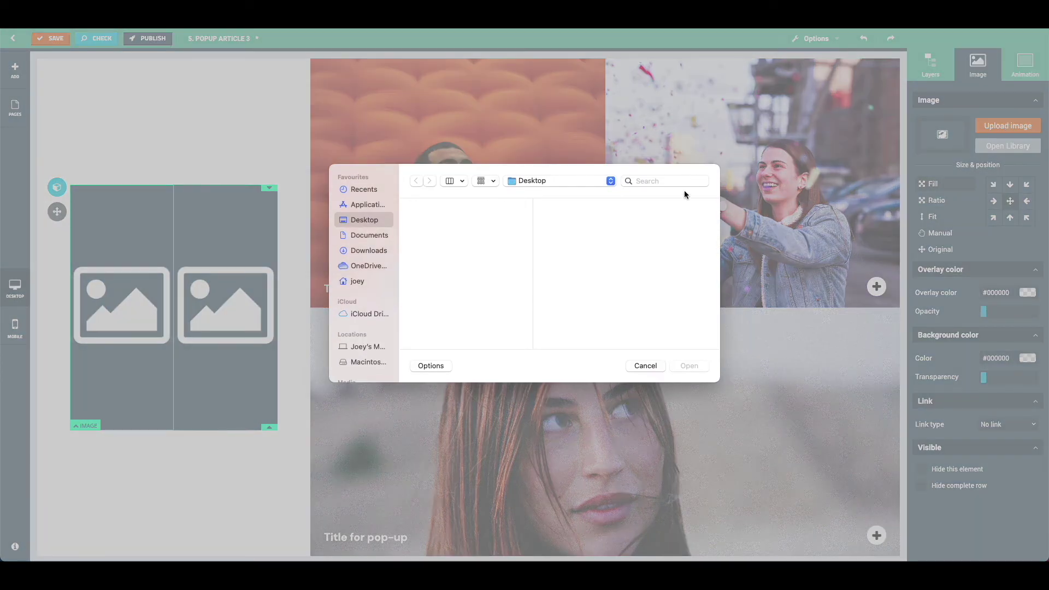
pyautogui.click(643, 366)
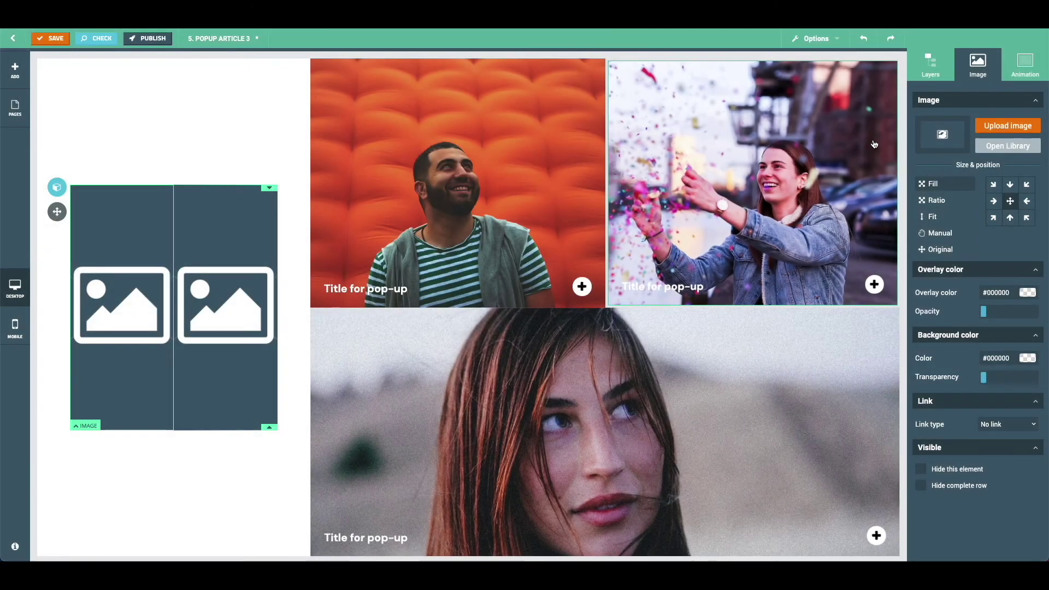
pyautogui.click(999, 146)
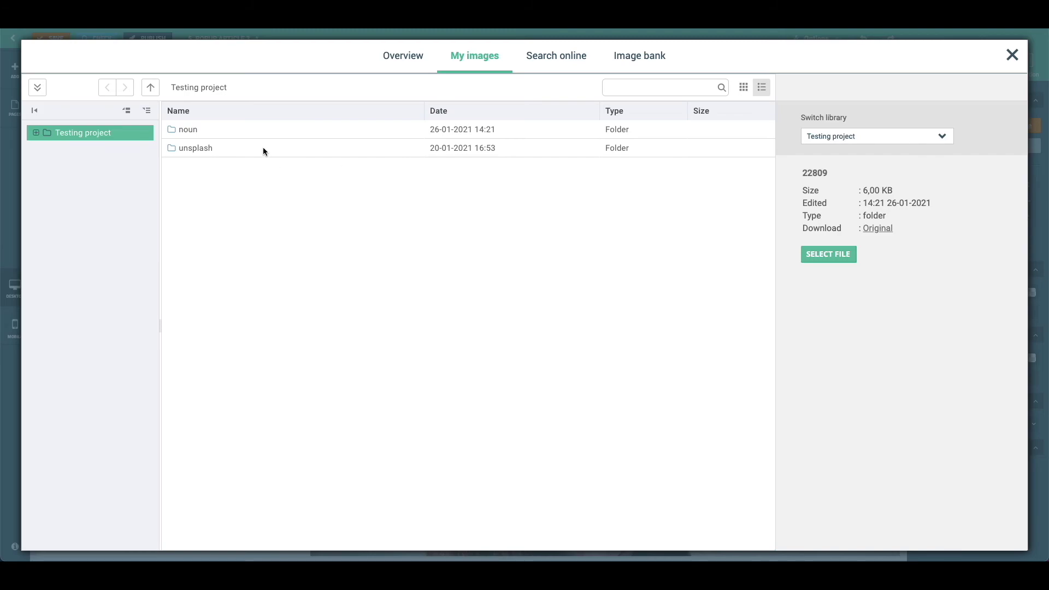
pyautogui.rightClick(296, 179)
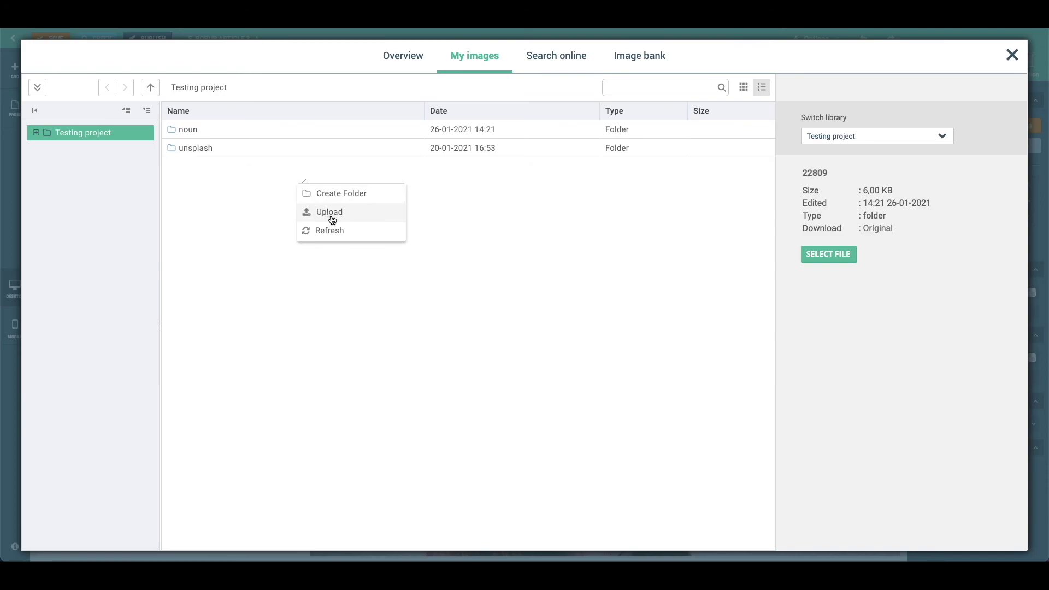
pyautogui.click(251, 195)
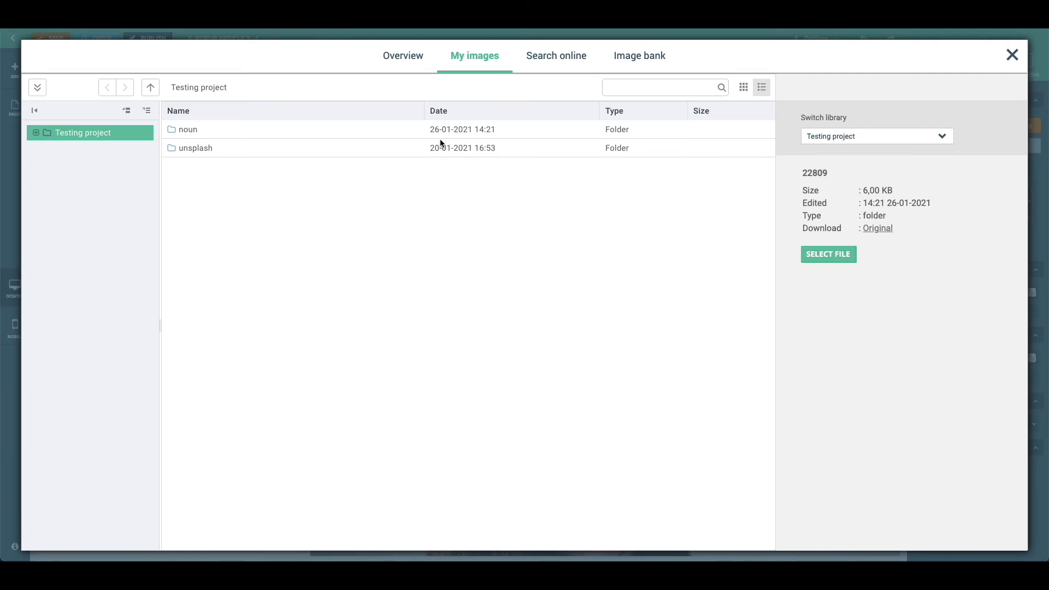
# Search online images for "water" and choose the photo of white foamy turquoise waves for the first placeholder
pyautogui.click(567, 60)
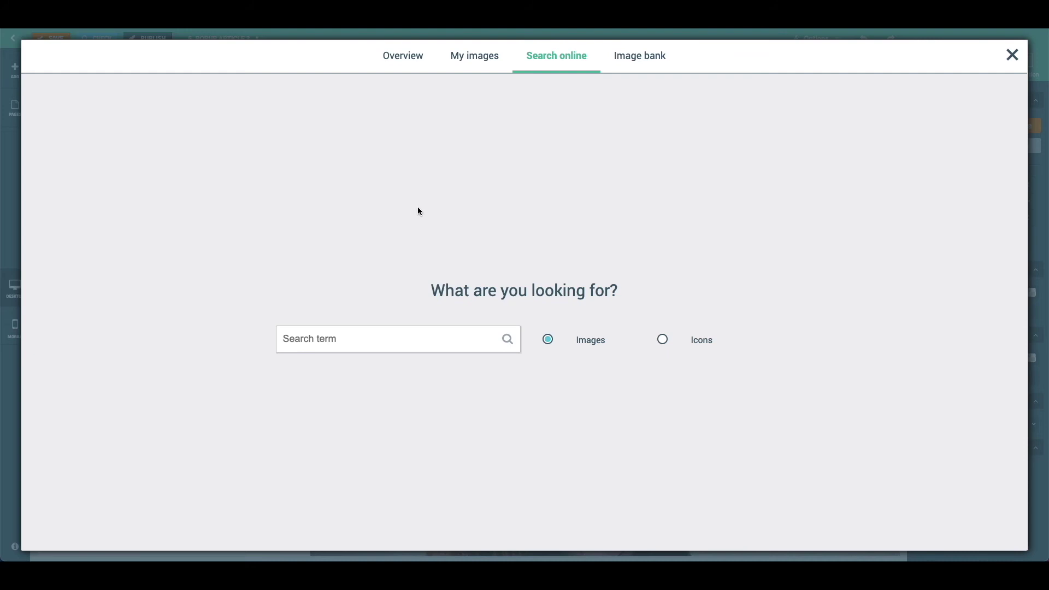
pyautogui.click(372, 341)
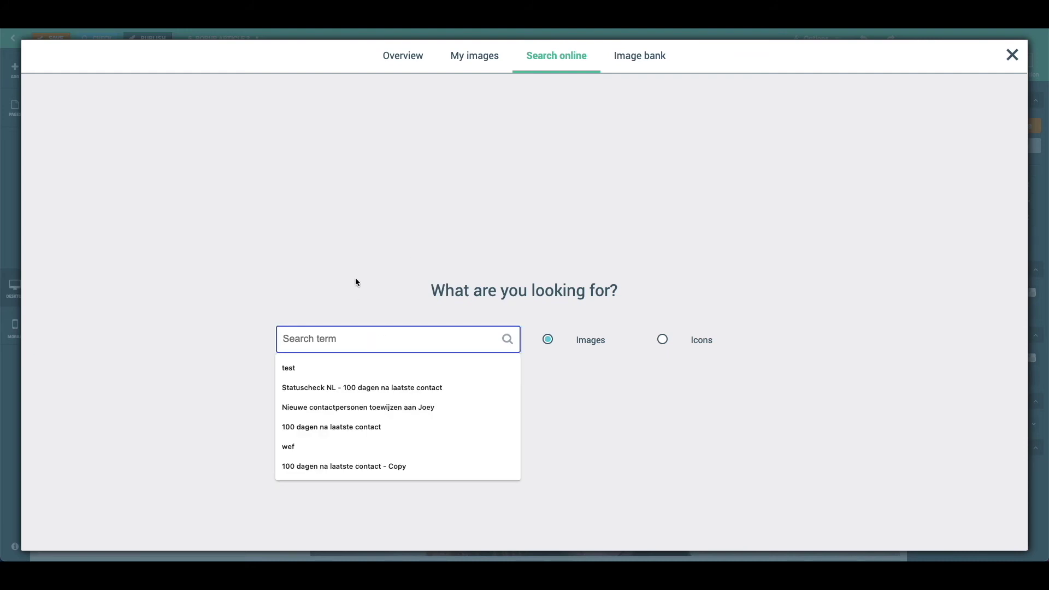
pyautogui.write('water')
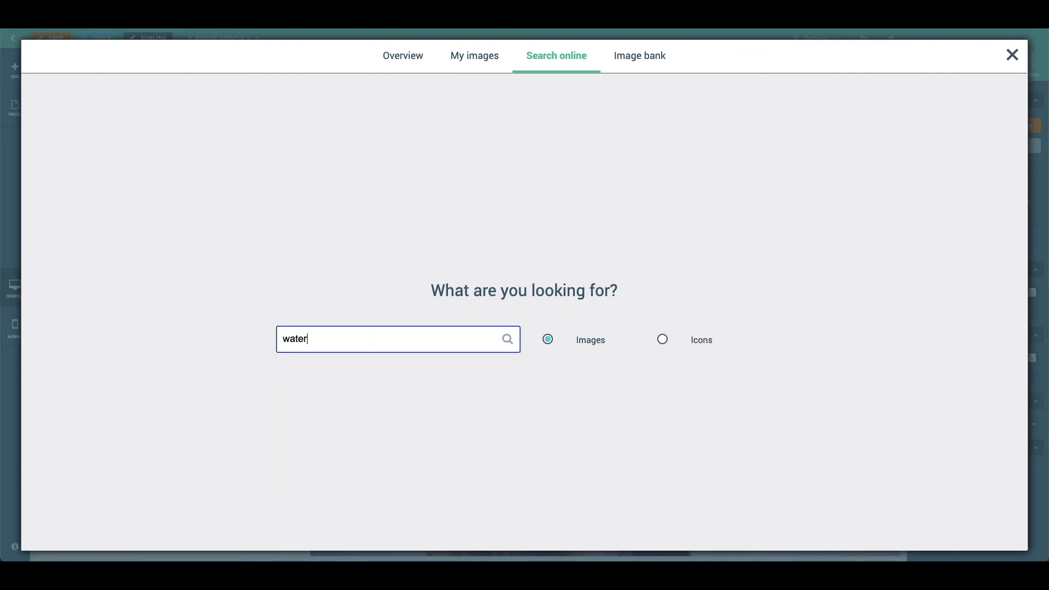
pyautogui.press('Return')
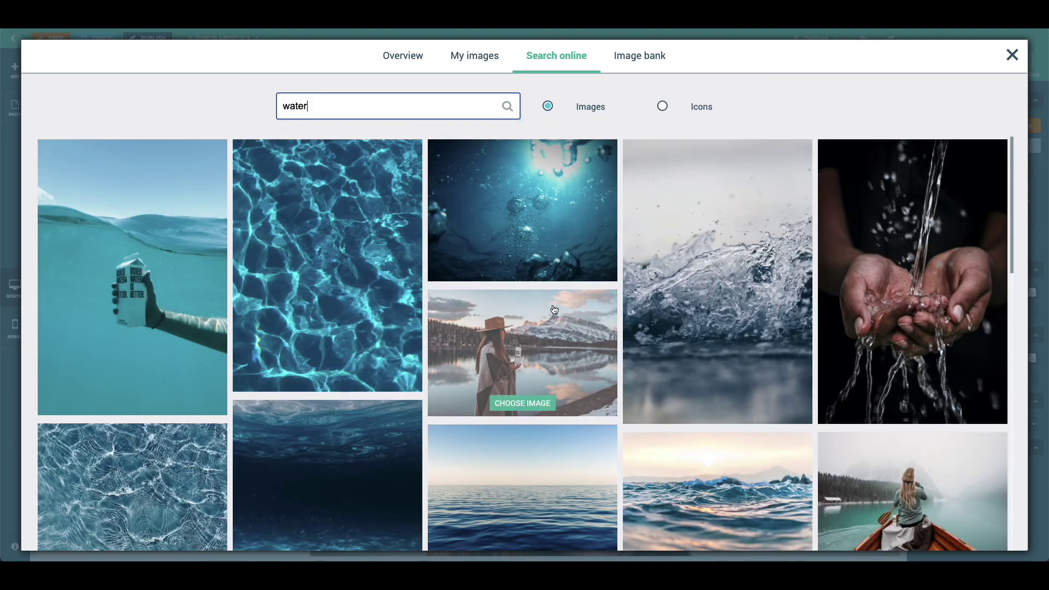
pyautogui.scroll(-5, 554, 310)
pyautogui.scroll(-4, 554, 310)
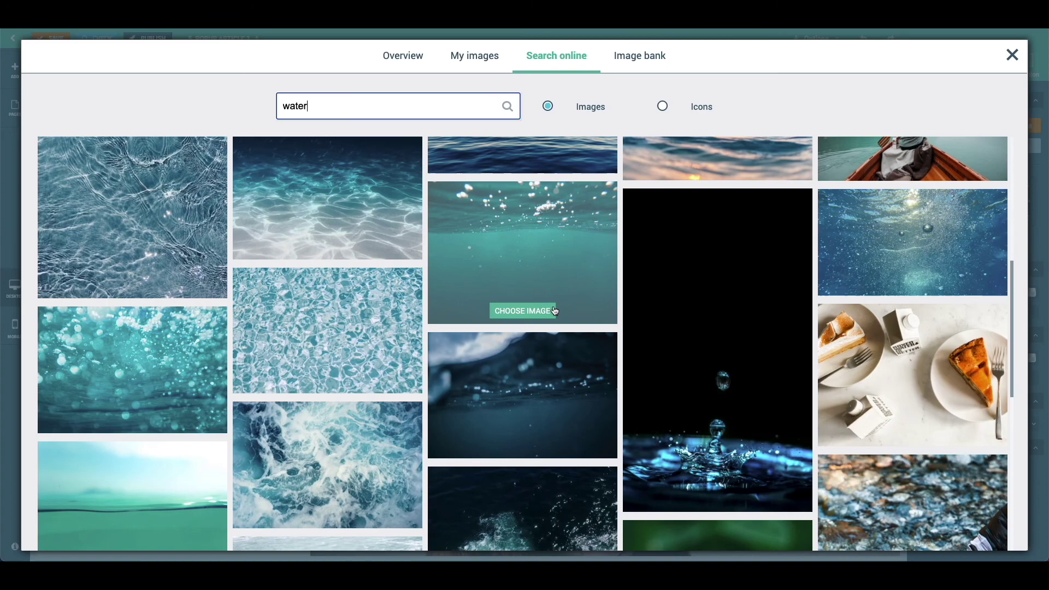
pyautogui.scroll(-2, 473, 327)
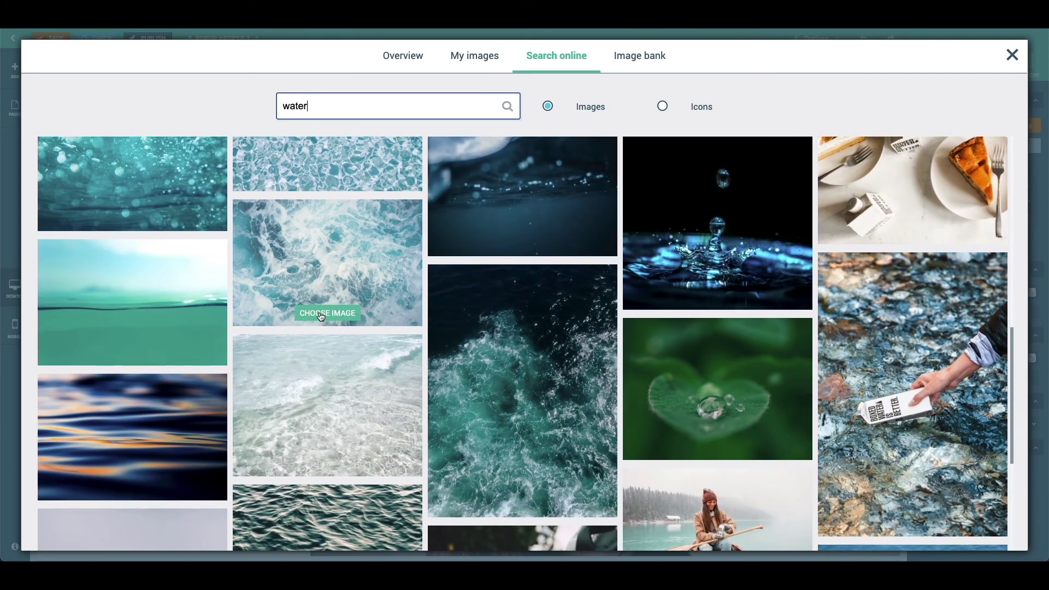
pyautogui.click(321, 316)
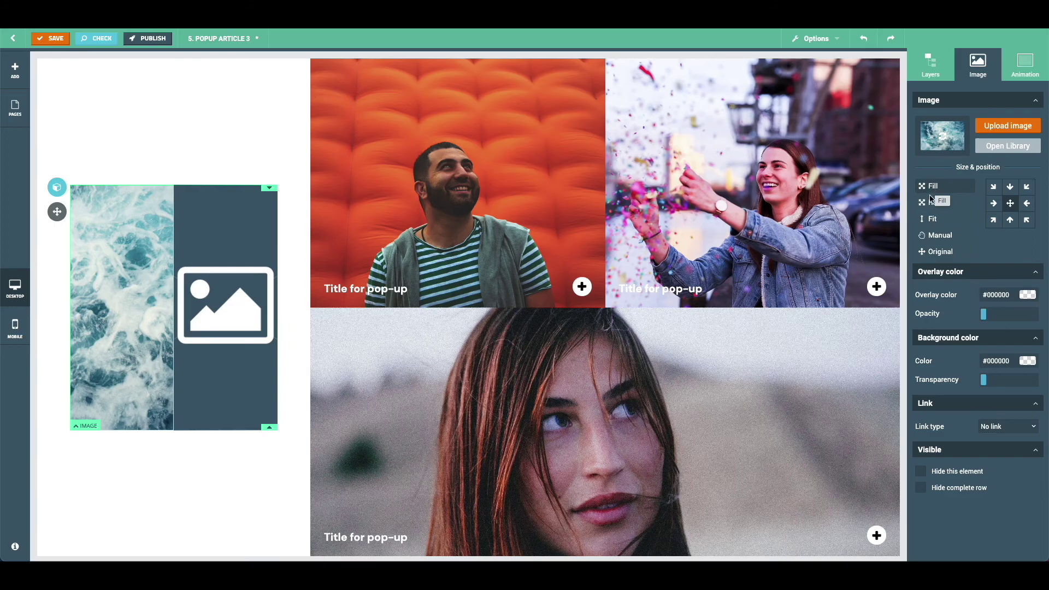
# Try the Ratio and Fit sizing options on the water image
pyautogui.click(948, 205)
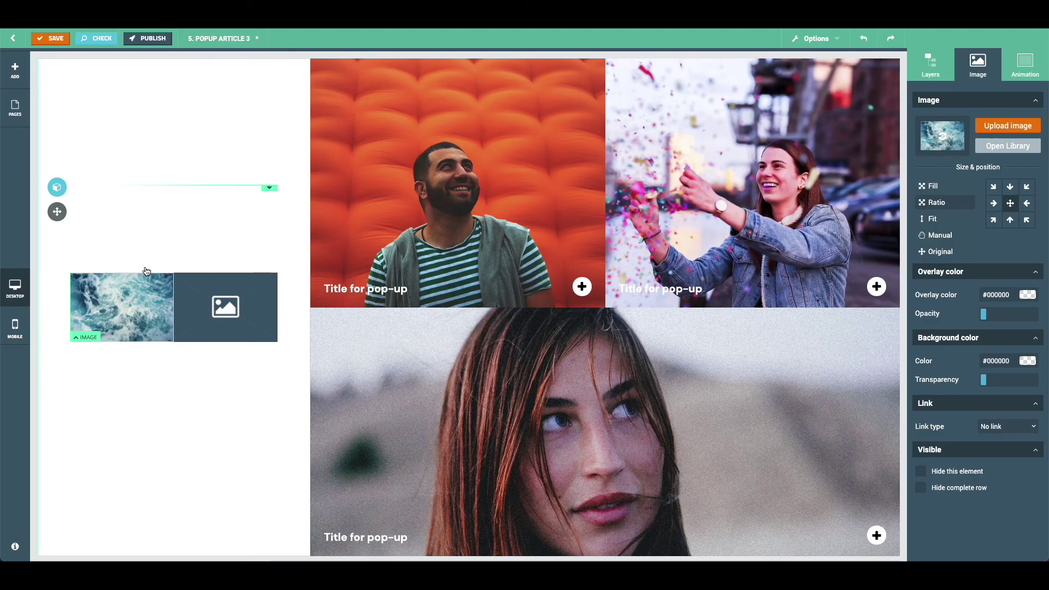
pyautogui.click(936, 219)
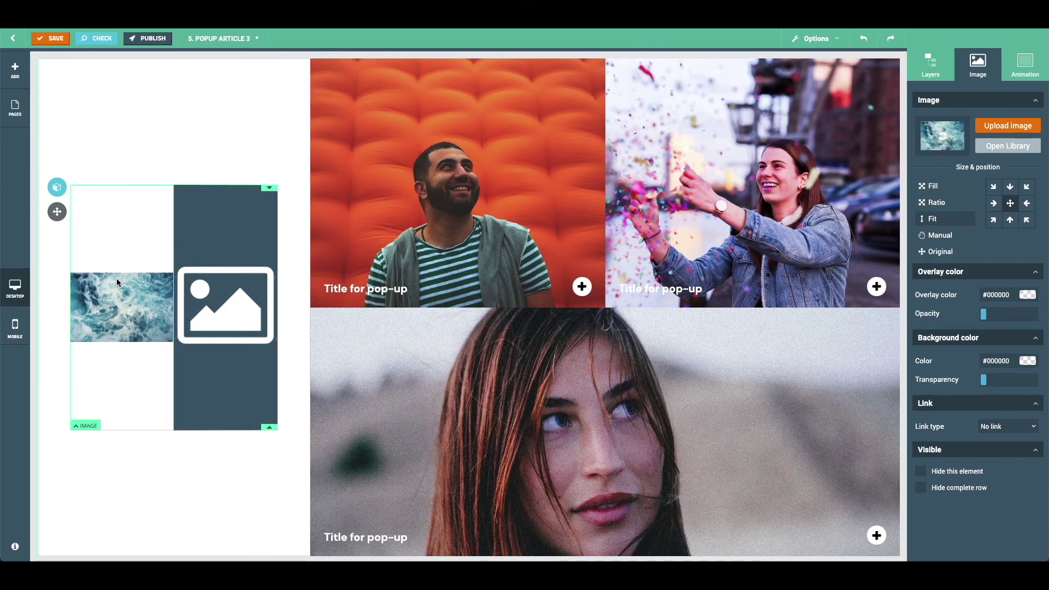
# Reposition and zoom the water image's crop in Manual mode, then switch its sizing to Original
pyautogui.click(941, 236)
pyautogui.moveTo(109, 279); pyautogui.dragTo(231, 289)
pyautogui.click(197, 163)
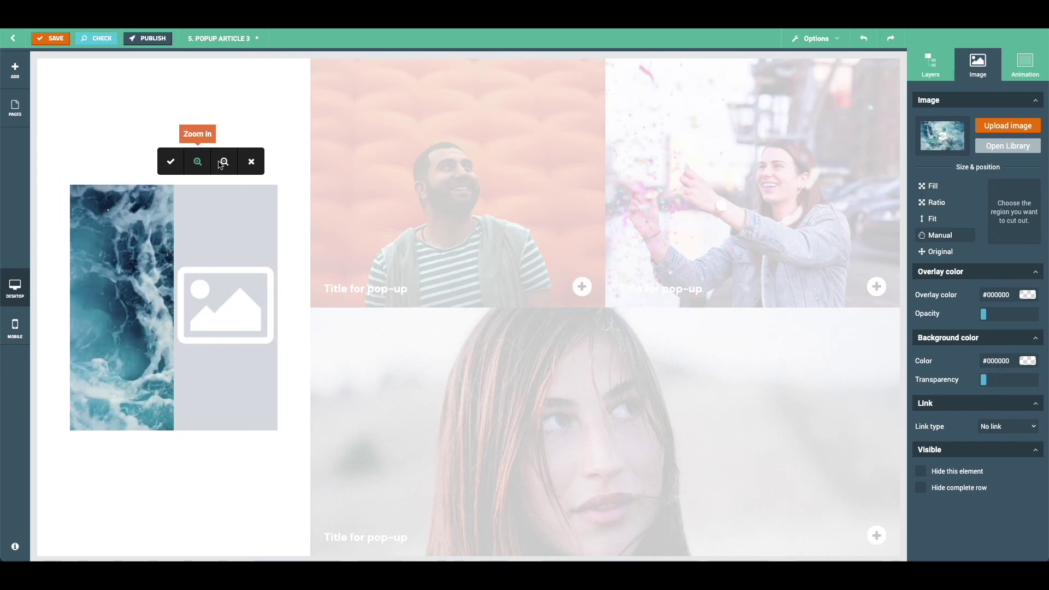
pyautogui.click(223, 163)
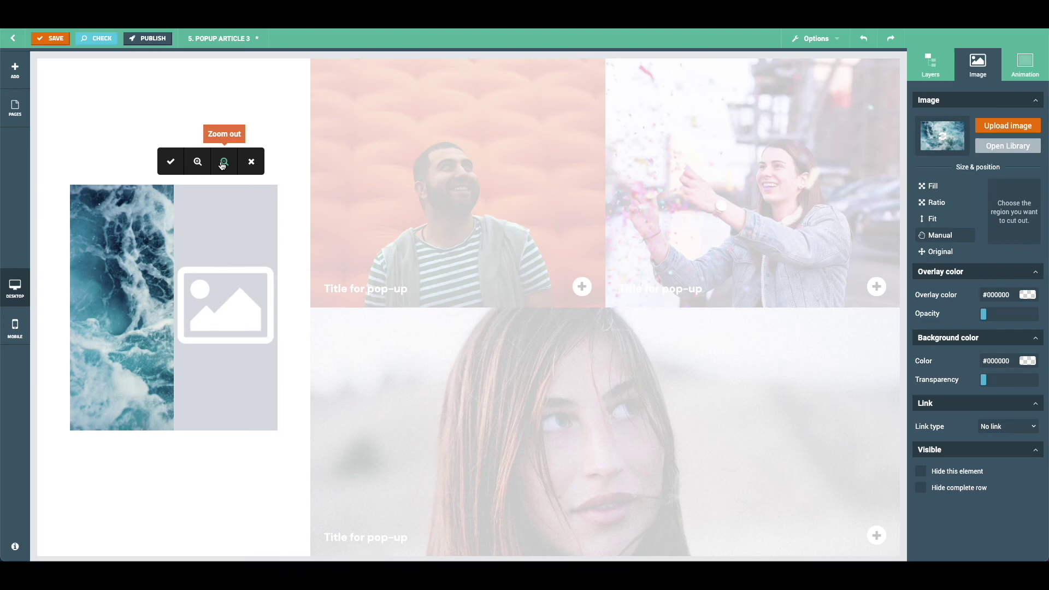
pyautogui.click(171, 162)
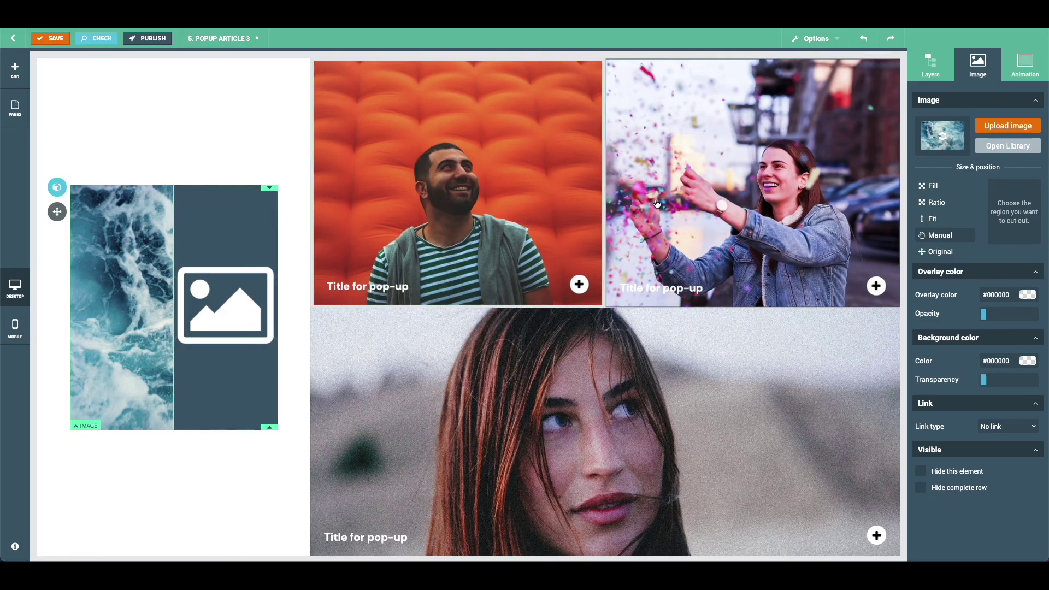
pyautogui.click(939, 253)
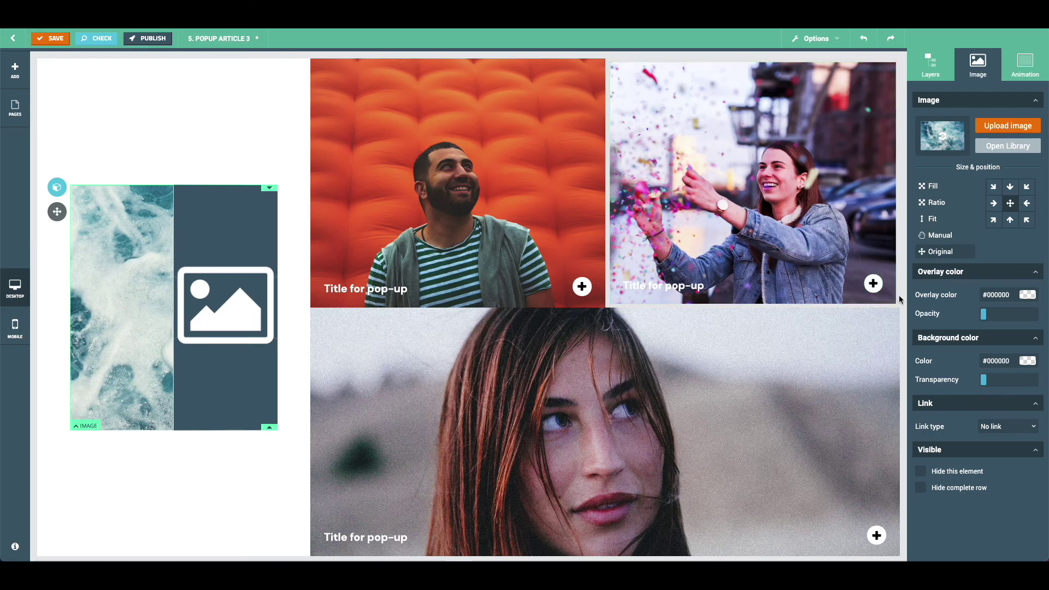
# Give the water image a red overlay color of #FE4545 with the opacity set to 20
pyautogui.click(1028, 295)
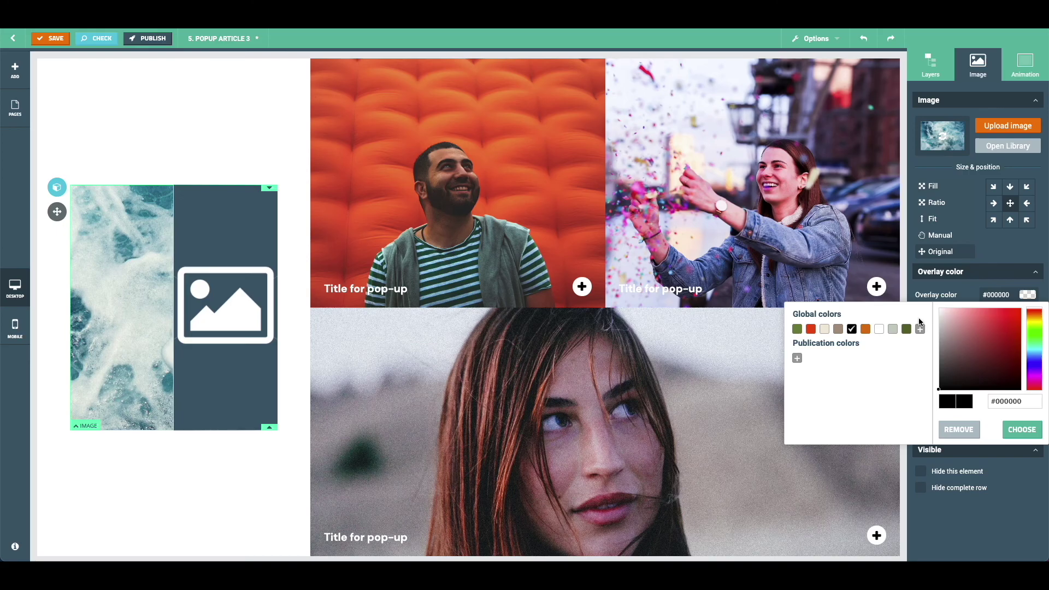
pyautogui.moveTo(946, 330); pyautogui.dragTo(1000, 312)
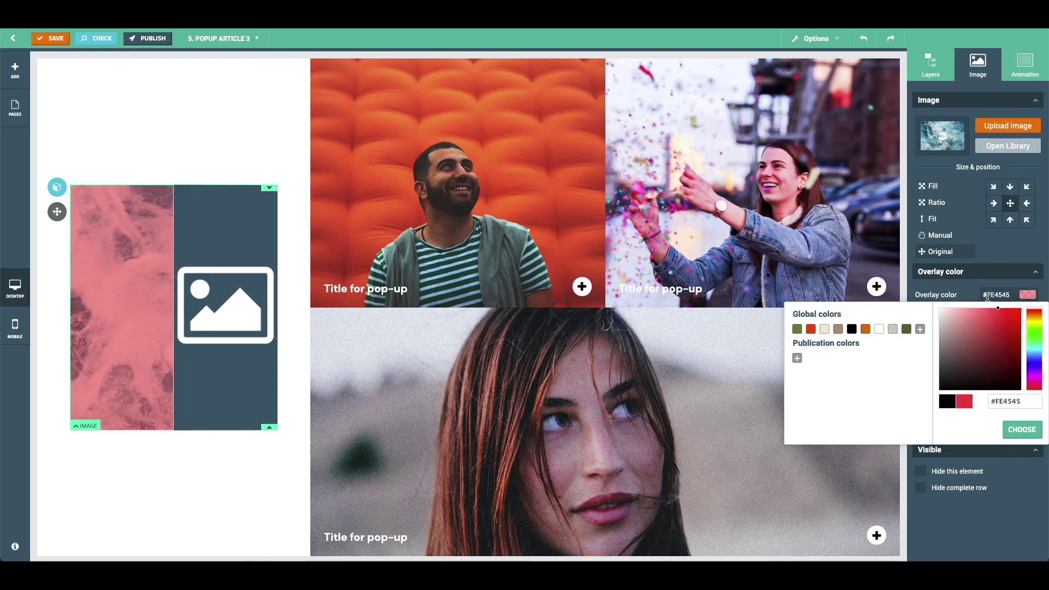
pyautogui.click(976, 295)
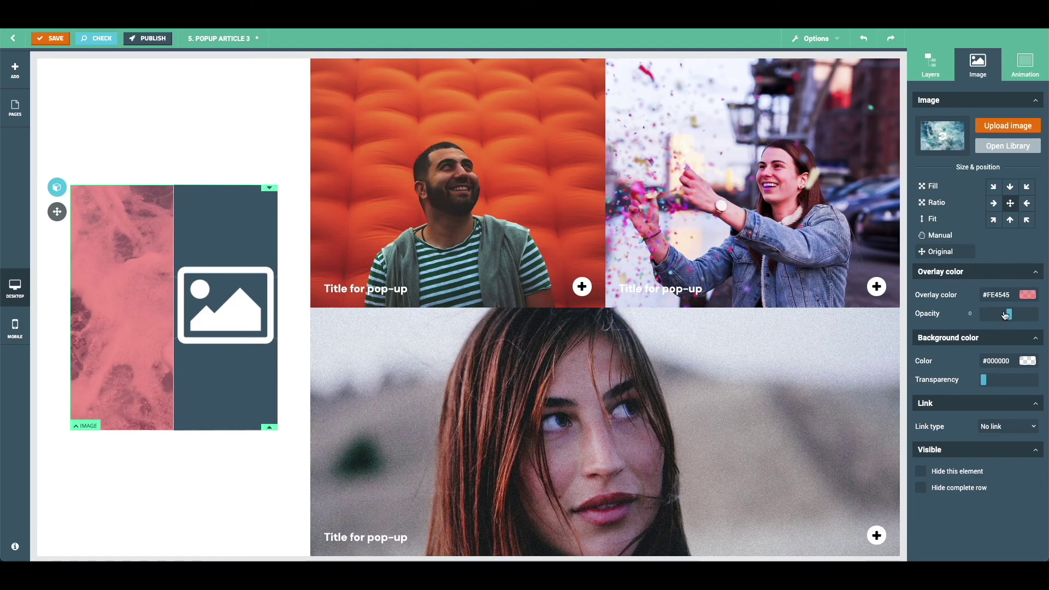
pyautogui.moveTo(1011, 317)
pyautogui.mouseDown()
pyautogui.moveTo(1000, 317)
pyautogui.moveTo(1028, 317)
pyautogui.moveTo(995, 318)
pyautogui.mouseUp()
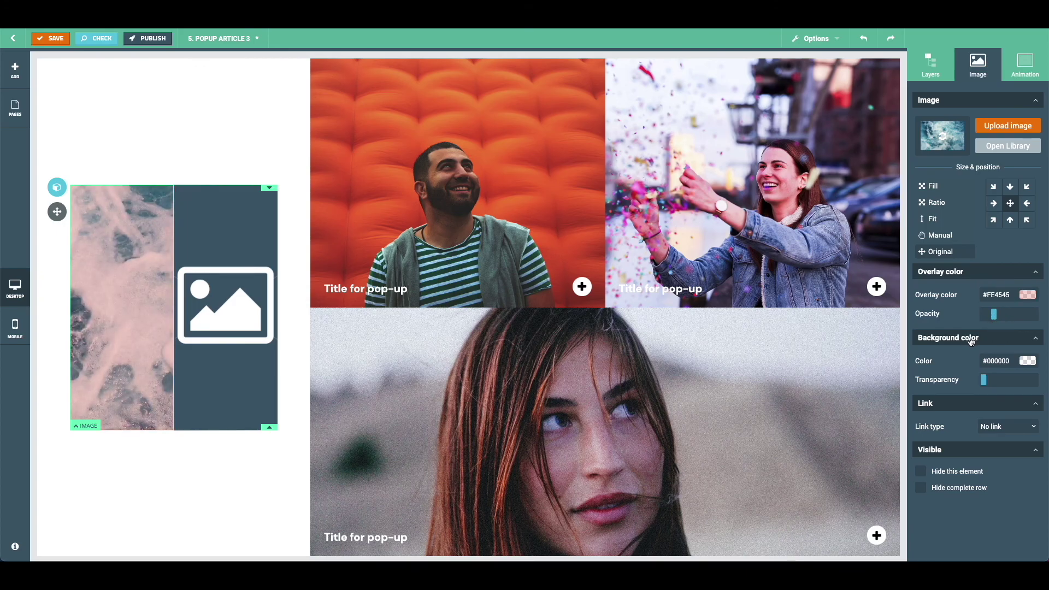
# Set the water image's background color to red #F90303
pyautogui.click(1029, 363)
pyautogui.moveTo(949, 413); pyautogui.dragTo(1020, 380)
pyautogui.press('Return')
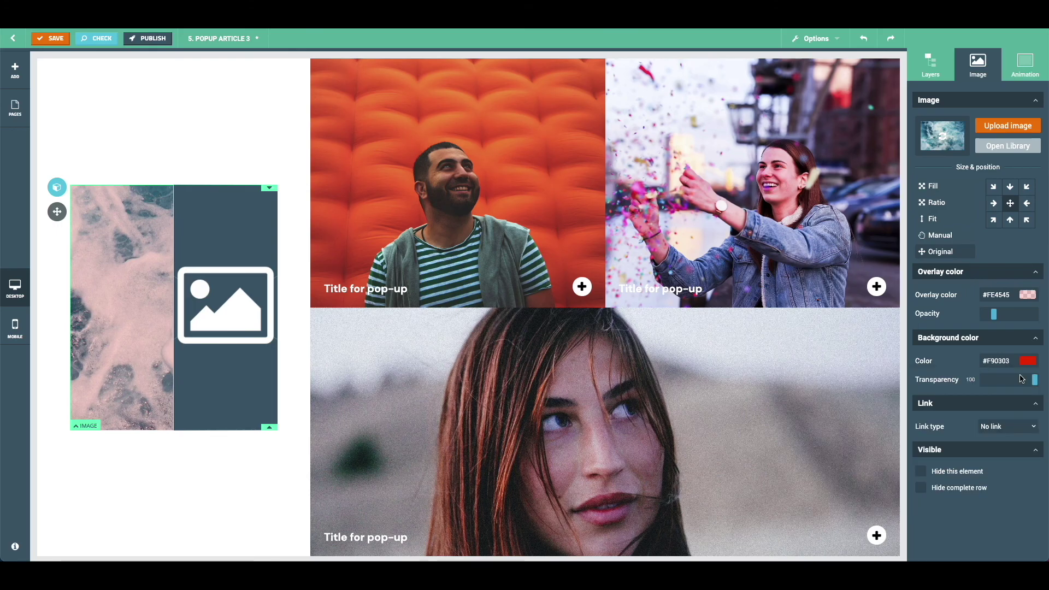
# Set the water image's background color to the global black #000000 and its sizing to Fit
pyautogui.click(1023, 363)
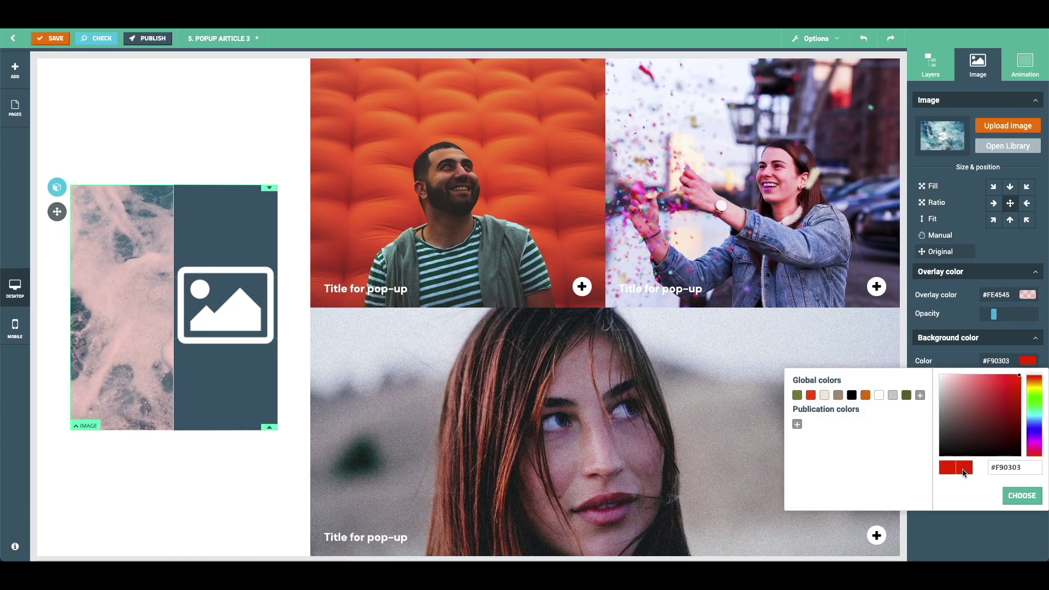
pyautogui.click(852, 395)
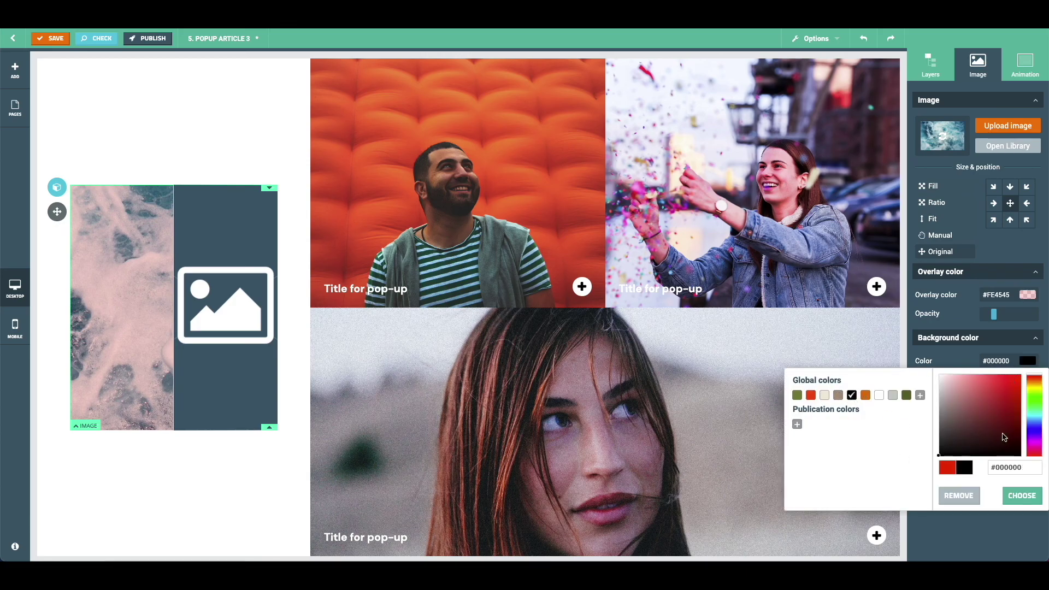
pyautogui.click(1028, 497)
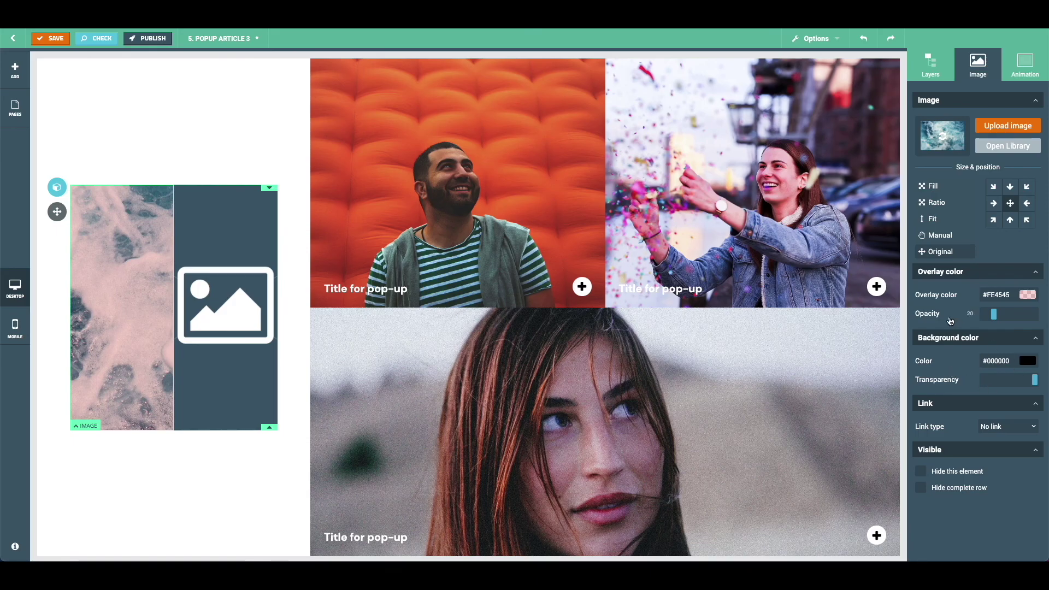
pyautogui.click(934, 221)
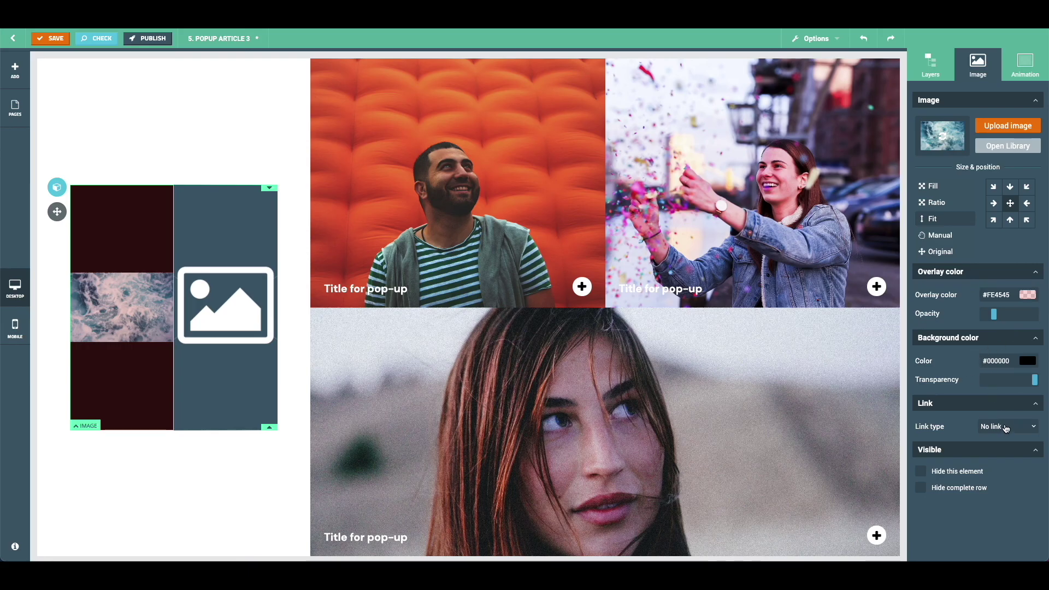
# Look through the link types available for the water image
pyautogui.click(1007, 428)
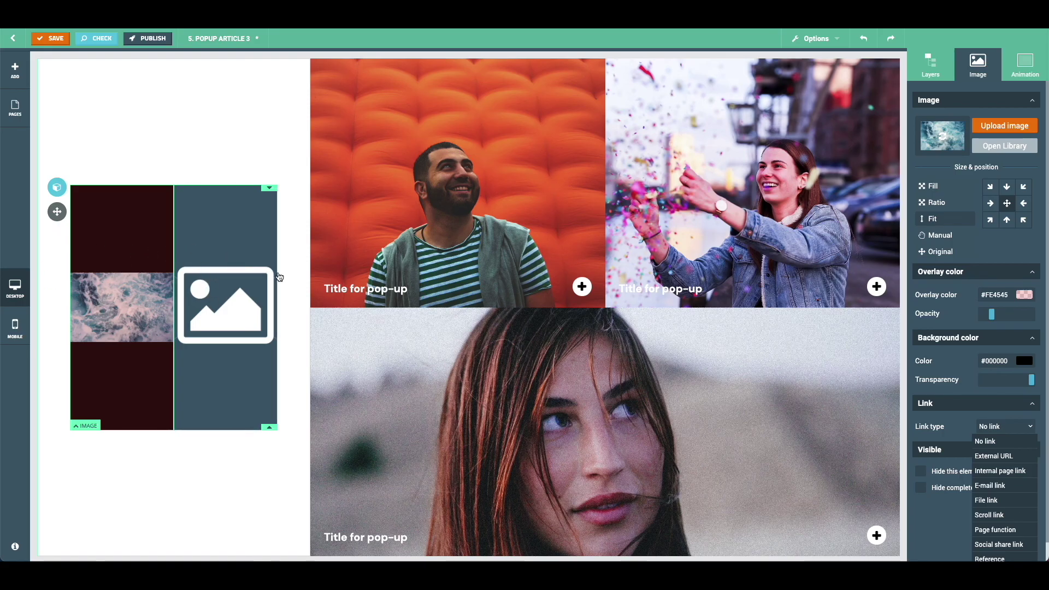
pyautogui.scroll(-1, 982, 428)
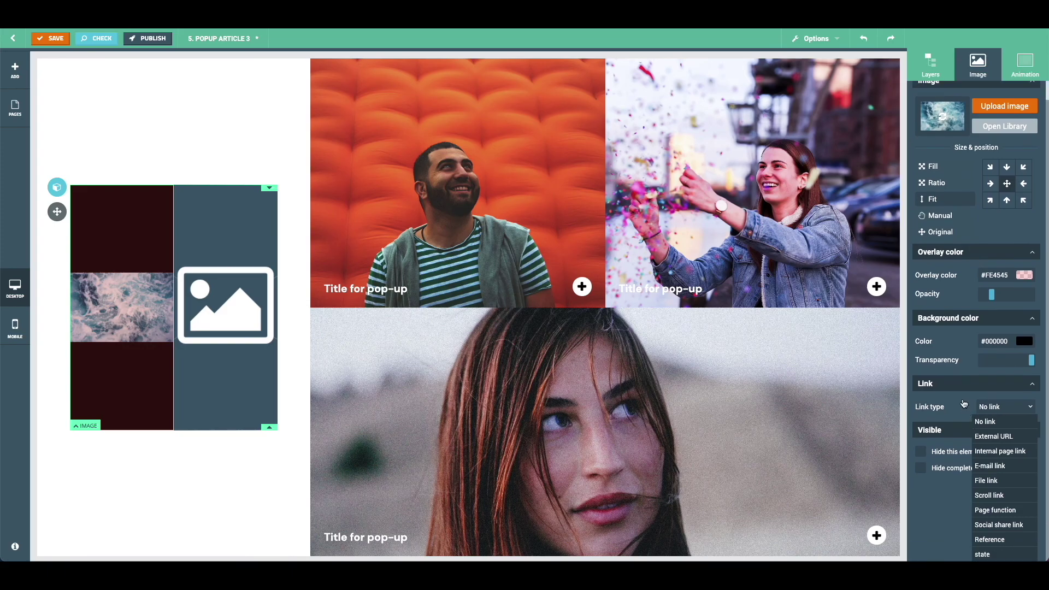
pyautogui.click(1016, 409)
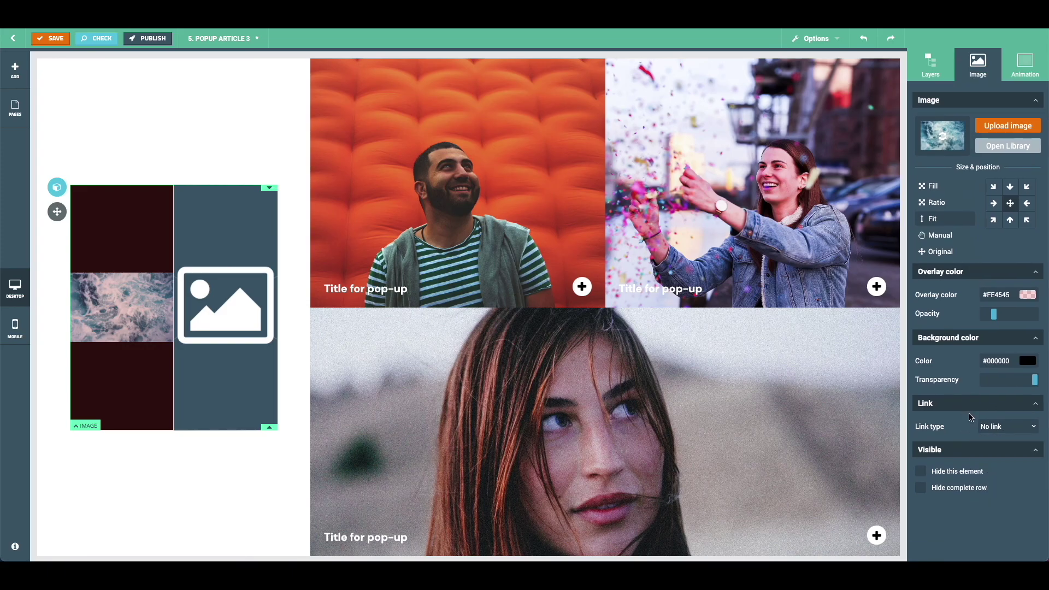